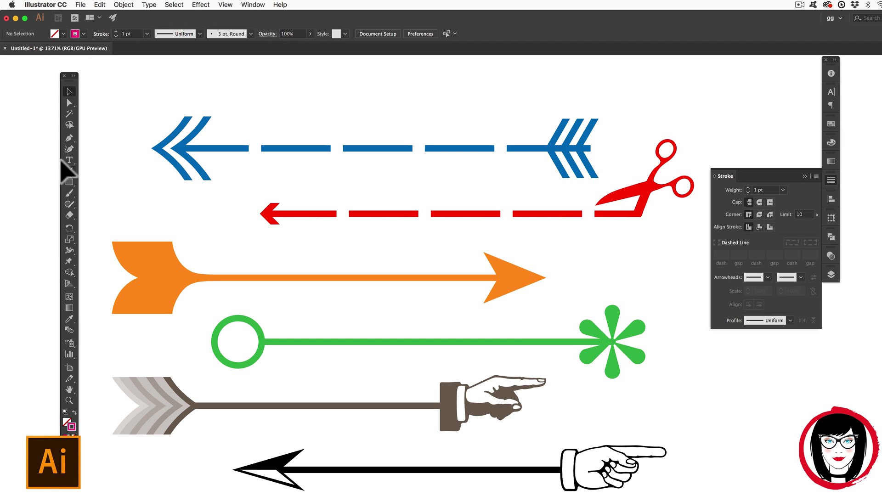
Step: Draw a horizontal magenta line above the blue sample arrow, then deselect it
{"action": "mouse_move", "coordinate": [161, 81]}
{"action": "left_mouse_down"}
{"action": "mouse_move", "coordinate": [308, 75]}
{"action": "mouse_move", "coordinate": [623, 104]}
{"action": "left_mouse_up"}
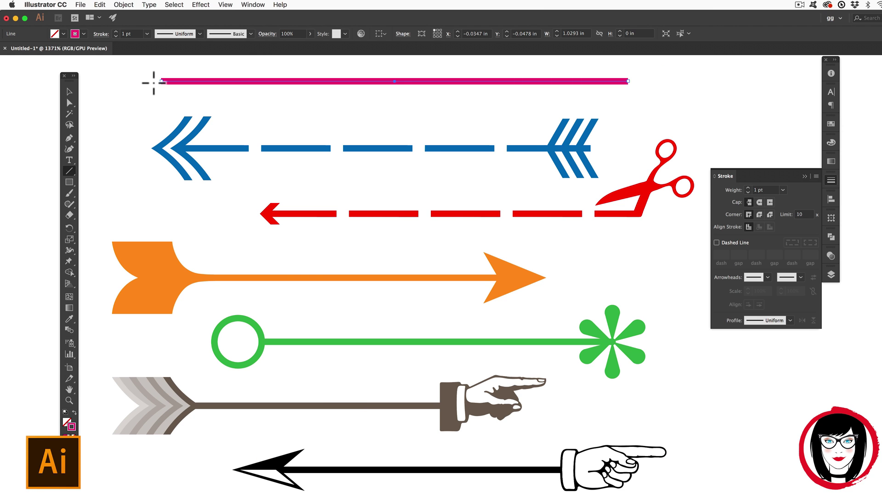
{"action": "key", "text": "v"}
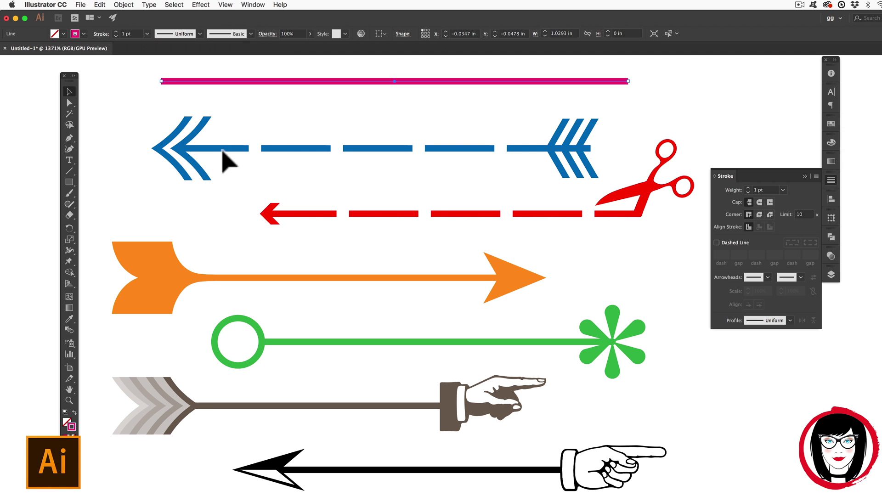
{"action": "left_click", "coordinate": [135, 146]}
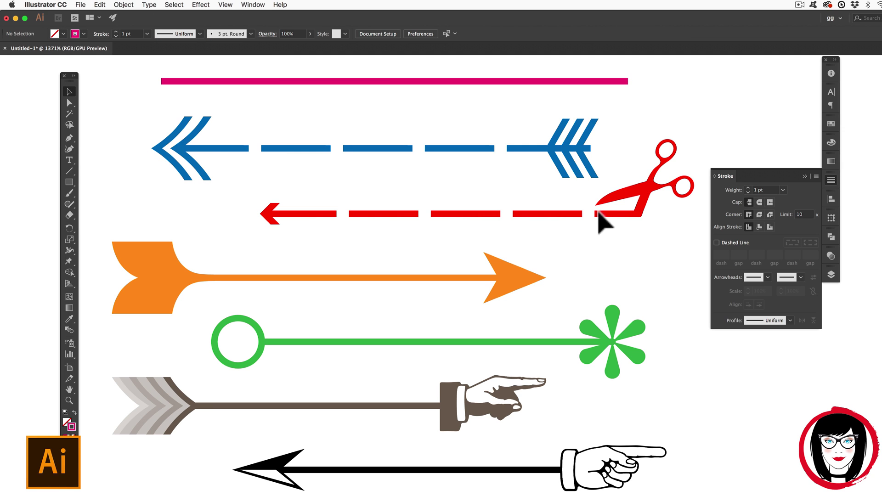
{"action": "left_click", "coordinate": [264, 352]}
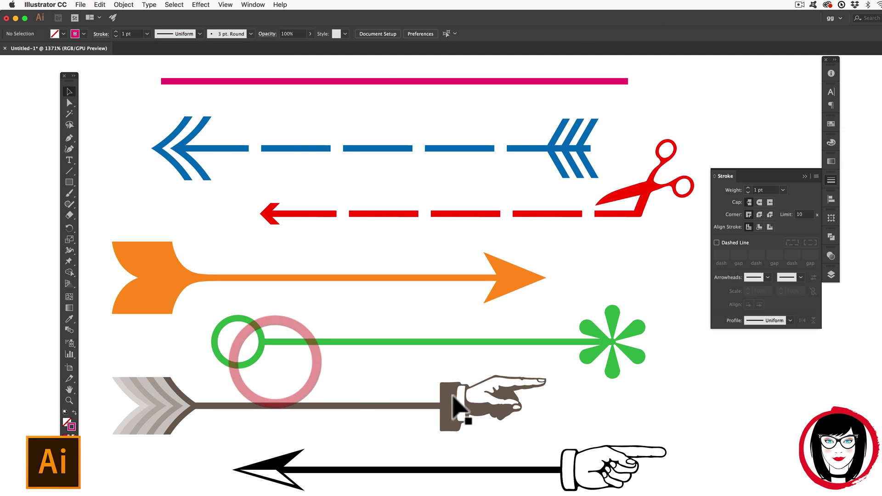
{"action": "left_click", "coordinate": [706, 382]}
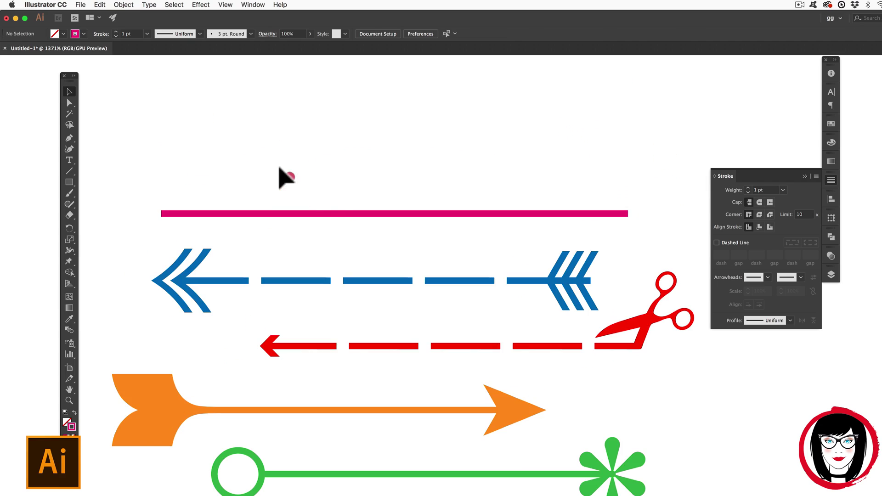
Step: Select the magenta line and bring up the Stroke panel from the Window menu
{"action": "left_click_drag", "start_coordinate": [289, 176], "coordinate": [394, 222]}
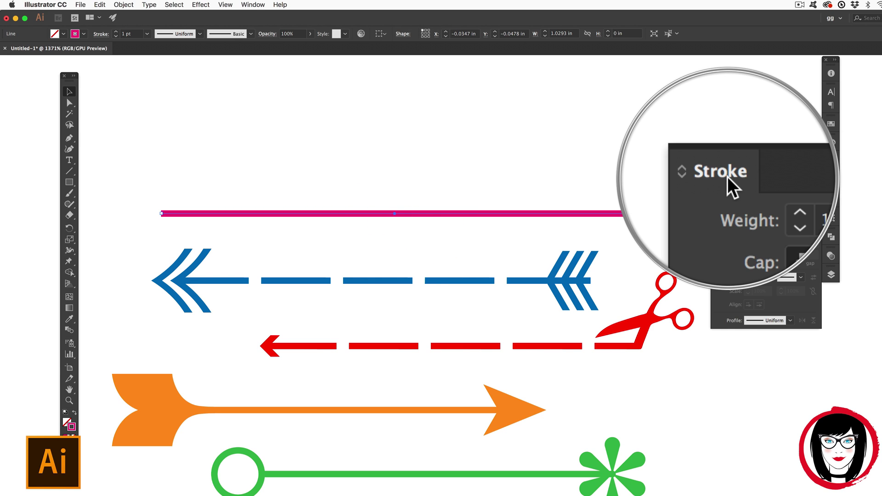
{"action": "left_click", "coordinate": [253, 5]}
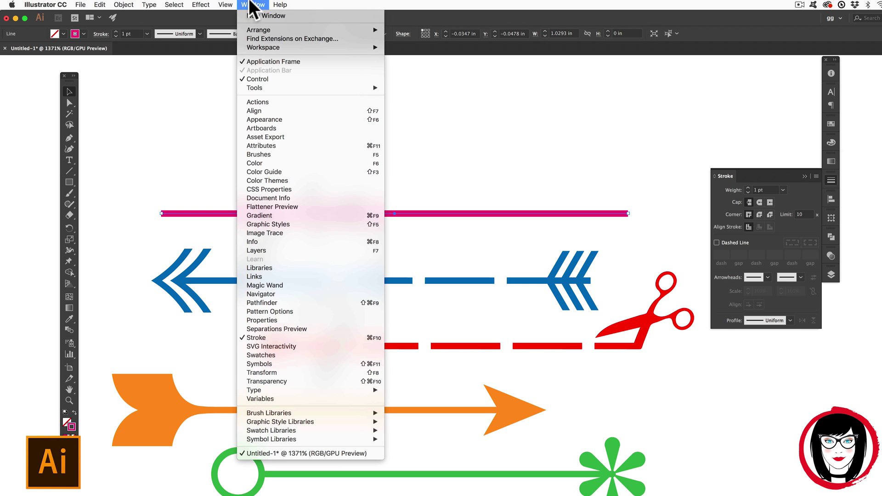
{"action": "left_click", "coordinate": [257, 338]}
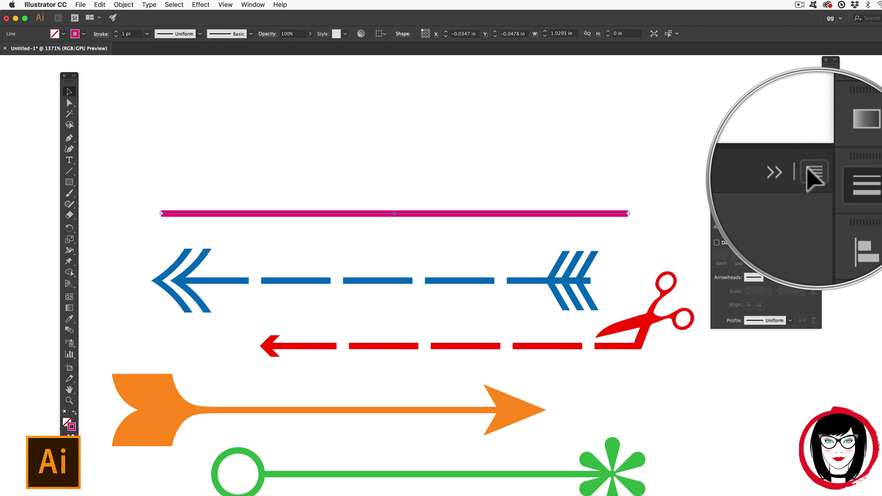
Step: Expand the Stroke panel to show all options and list the start arrowhead choices
{"action": "left_click", "coordinate": [816, 69]}
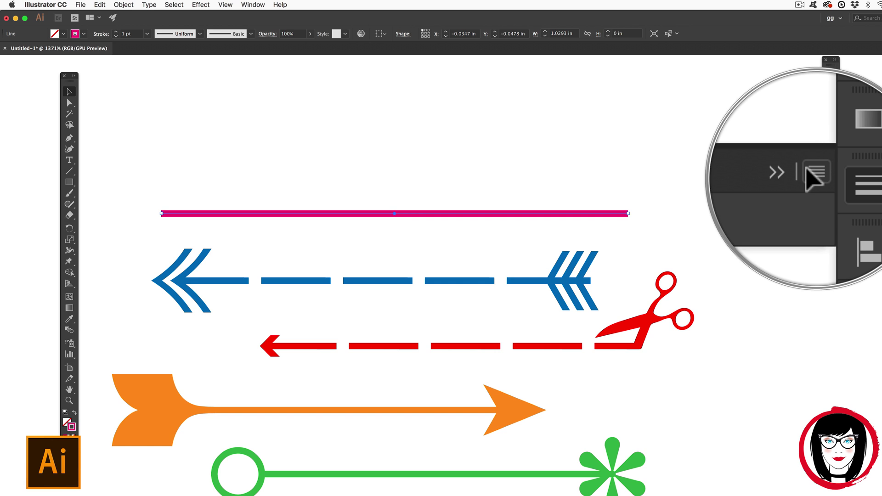
{"action": "left_click", "coordinate": [816, 176]}
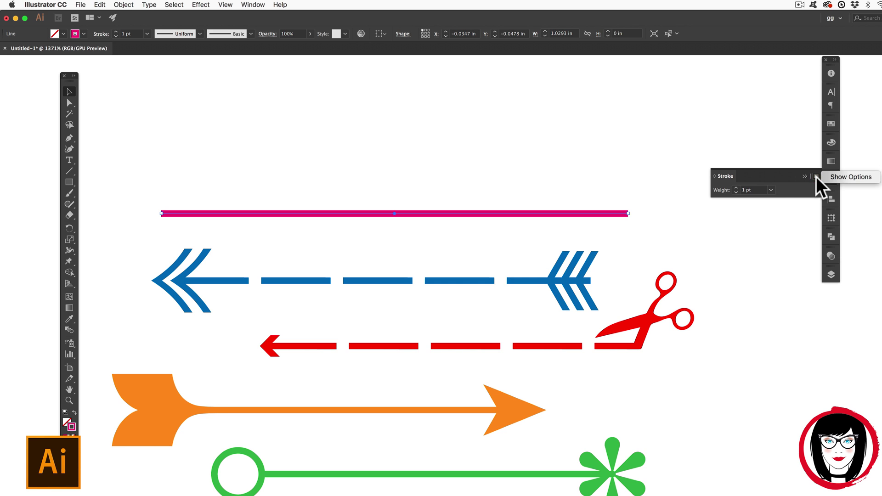
{"action": "left_click", "coordinate": [839, 178]}
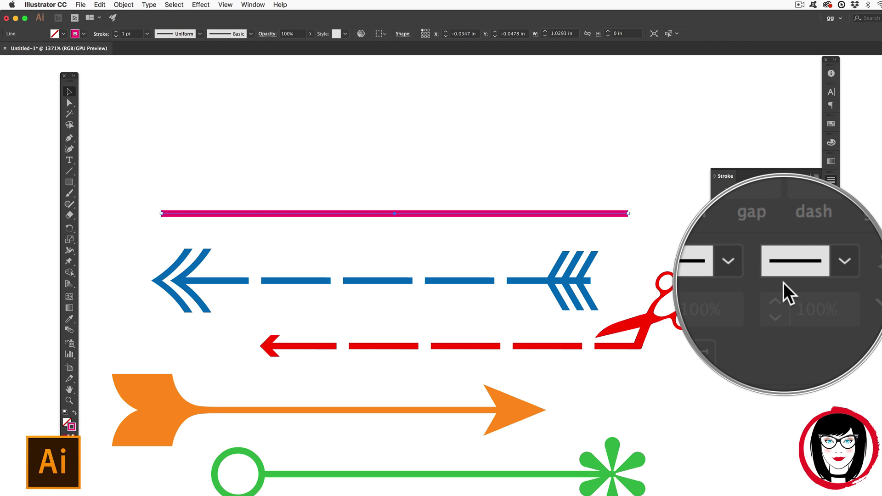
{"action": "left_click", "coordinate": [767, 277]}
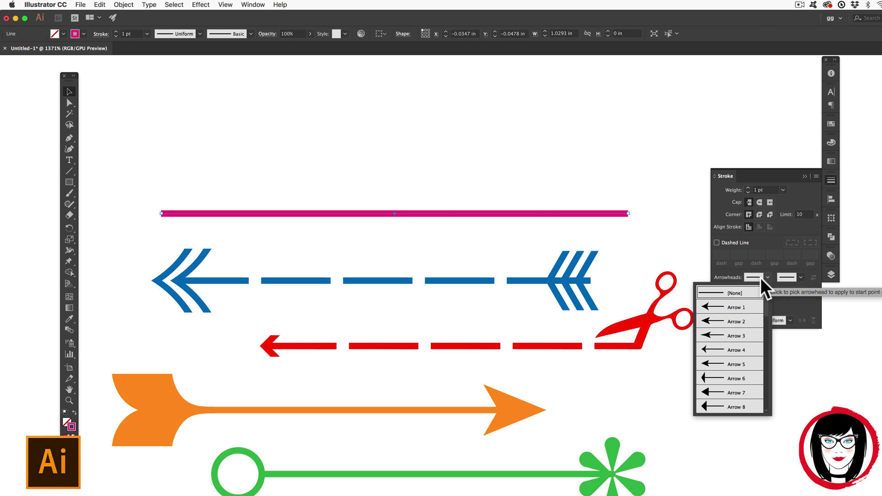
Step: Give the line an Arrow 1 start head and an Arrow 17 fletched tail at the end
{"action": "left_click", "coordinate": [721, 307]}
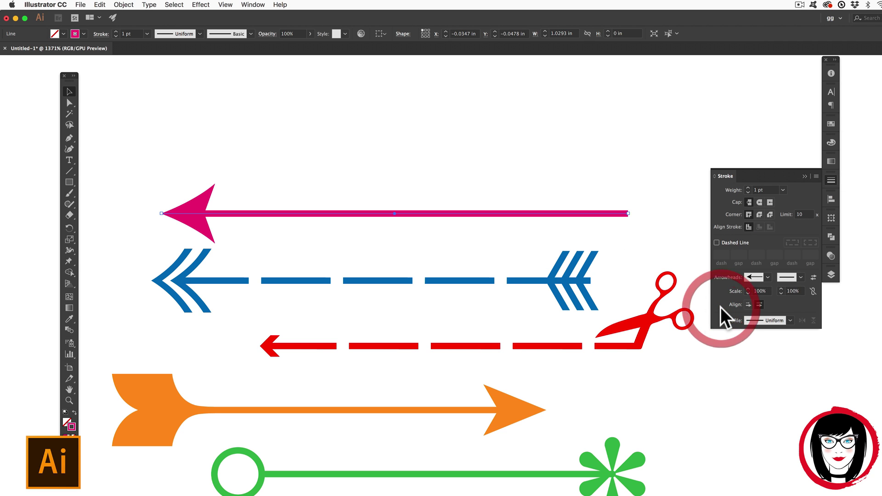
{"action": "left_click", "coordinate": [800, 277]}
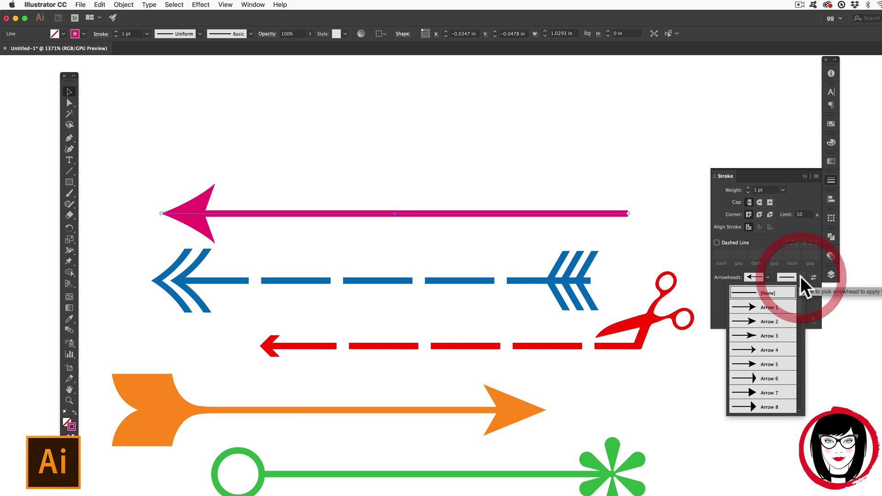
{"action": "left_click", "coordinate": [768, 321]}
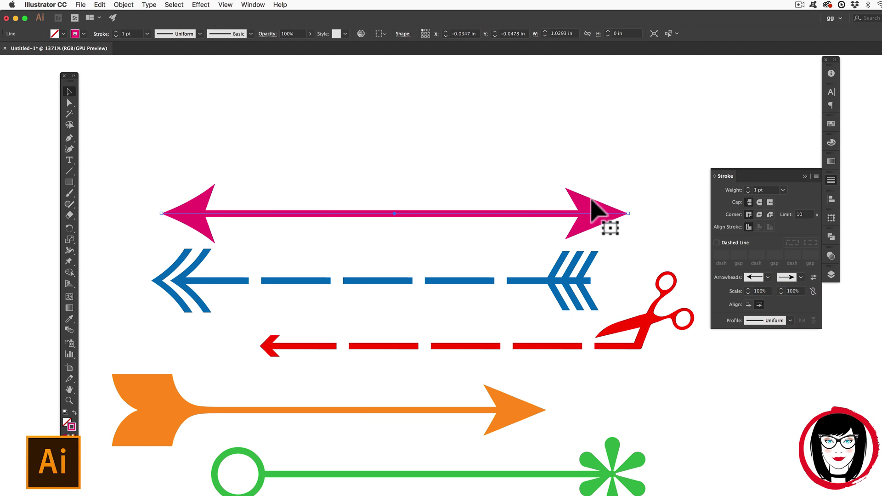
{"action": "left_click", "coordinate": [801, 277]}
{"action": "left_click_drag", "start_coordinate": [800, 344], "coordinate": [801, 351]}
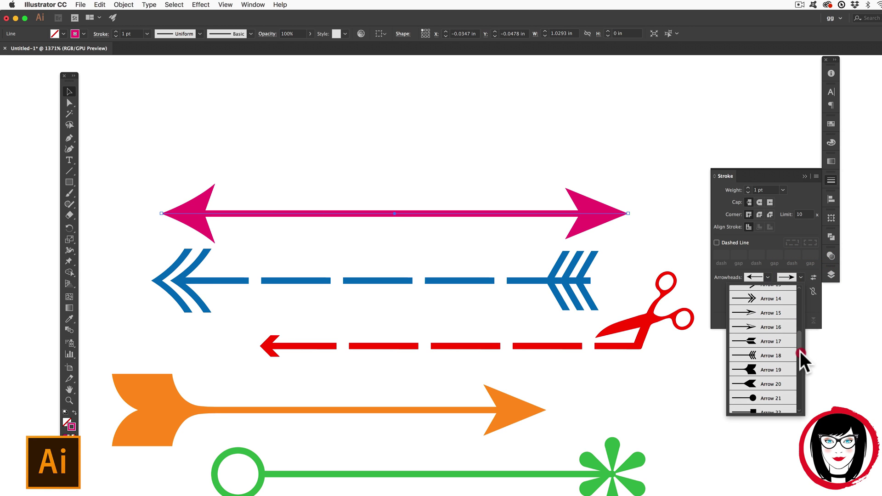
{"action": "left_click", "coordinate": [750, 341]}
{"action": "left_click", "coordinate": [668, 228]}
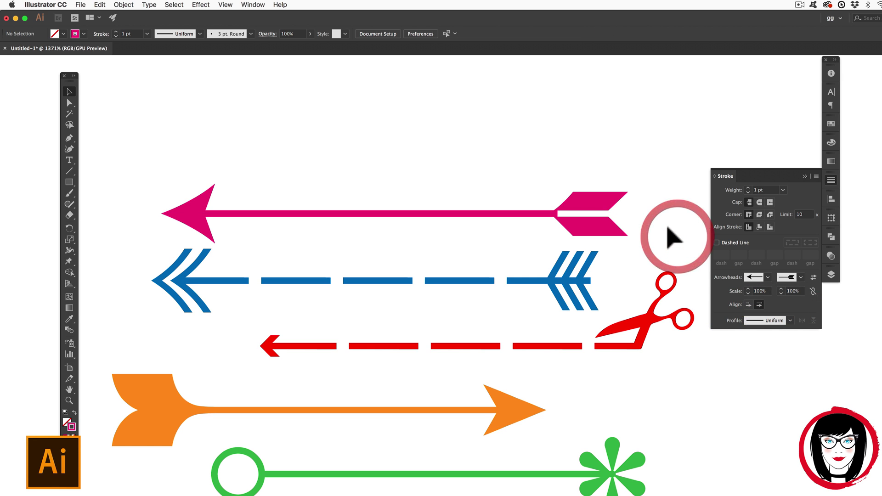
{"action": "left_click", "coordinate": [606, 230]}
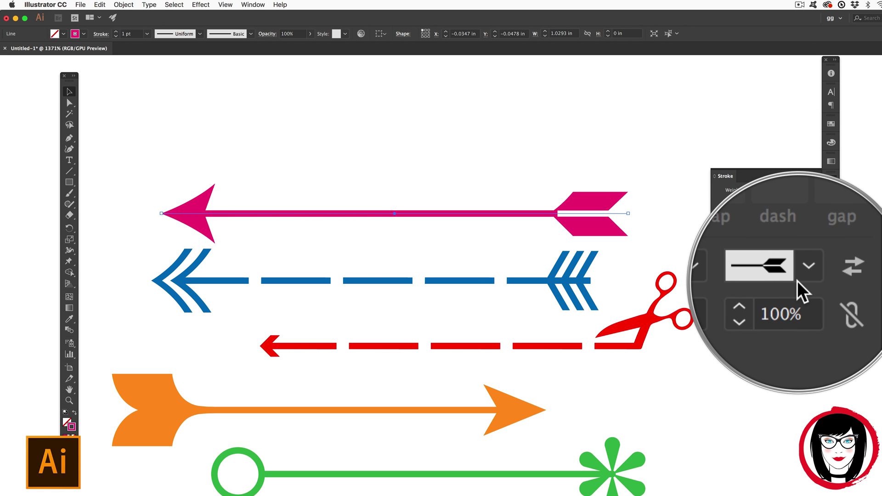
{"action": "left_click", "coordinate": [571, 285]}
{"action": "scroll", "coordinate": [664, 306], "scroll_direction": "down", "scroll_amount": 1}
{"action": "scroll", "coordinate": [661, 296], "scroll_direction": "down", "scroll_amount": 10}
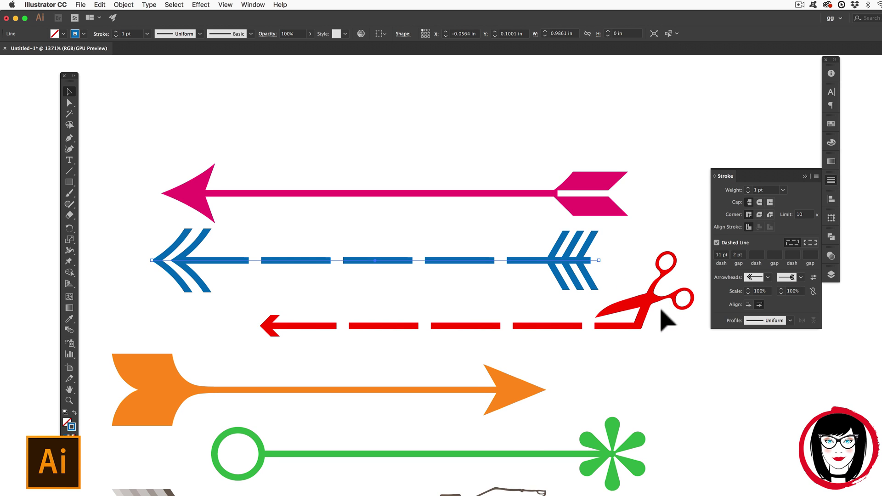
{"action": "scroll", "coordinate": [662, 317], "scroll_direction": "down", "scroll_amount": 3}
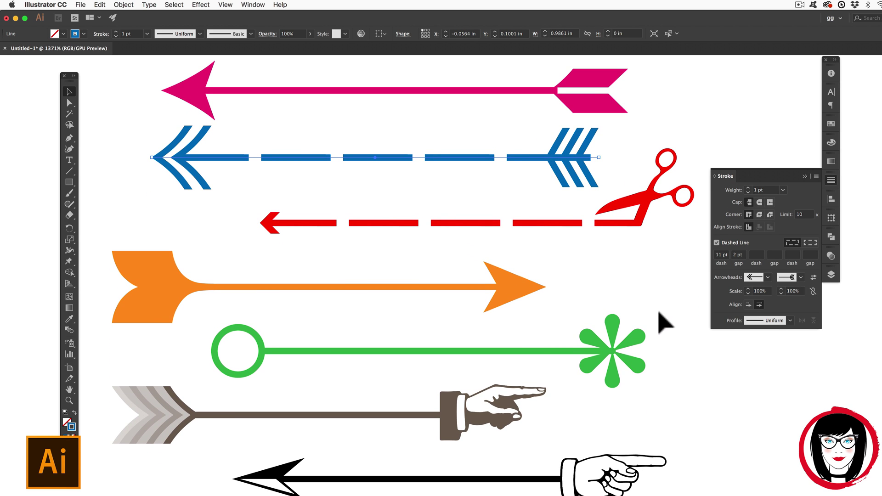
{"action": "left_click", "coordinate": [767, 277]}
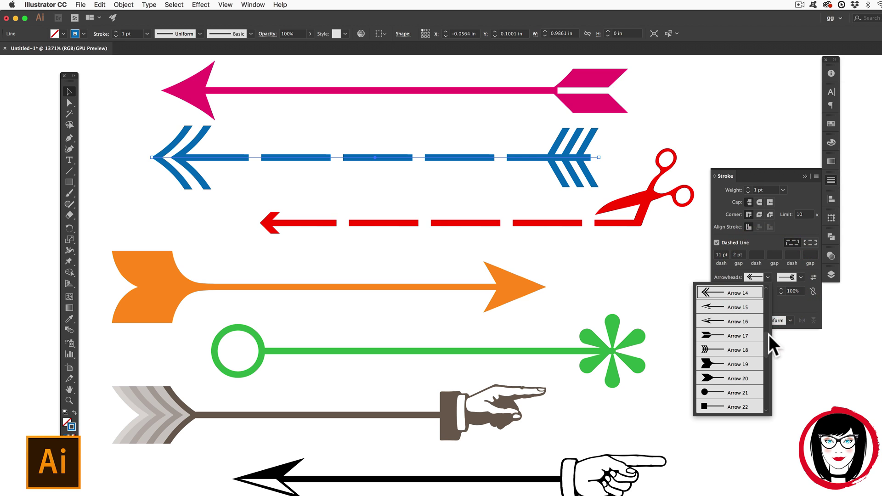
{"action": "left_click", "coordinate": [768, 337]}
{"action": "left_click", "coordinate": [768, 276]}
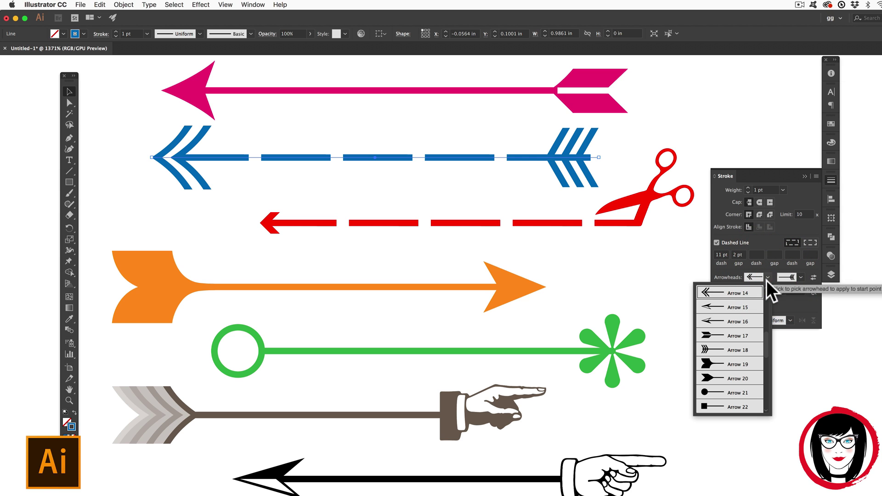
{"action": "left_click", "coordinate": [799, 277]}
{"action": "left_click", "coordinate": [800, 279]}
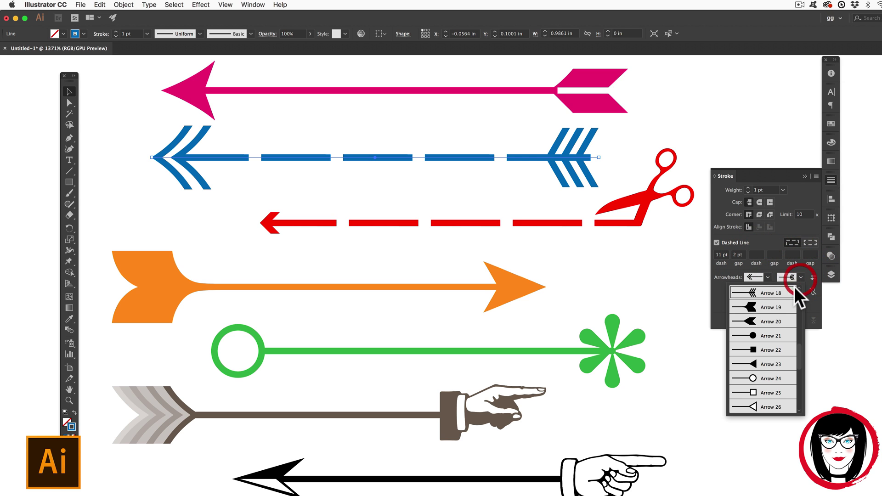
{"action": "left_click", "coordinate": [628, 222]}
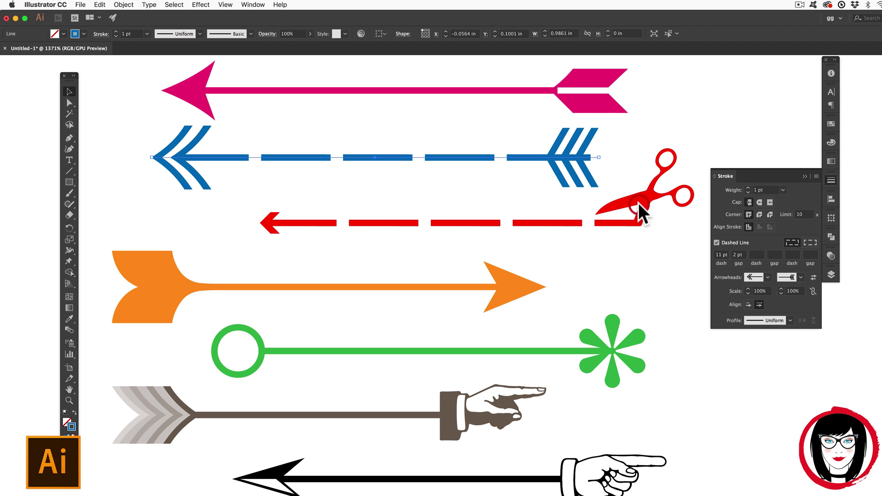
{"action": "left_click", "coordinate": [640, 194]}
{"action": "left_click", "coordinate": [801, 277]}
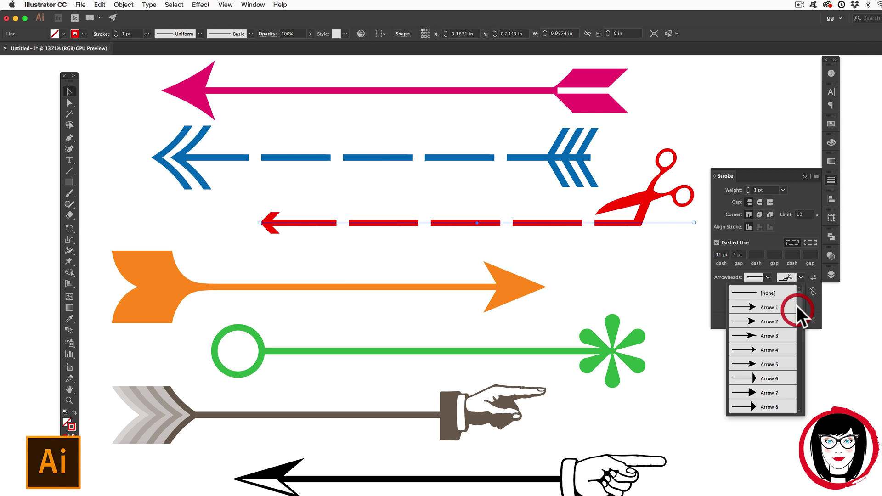
{"action": "left_click_drag", "start_coordinate": [798, 306], "coordinate": [805, 398]}
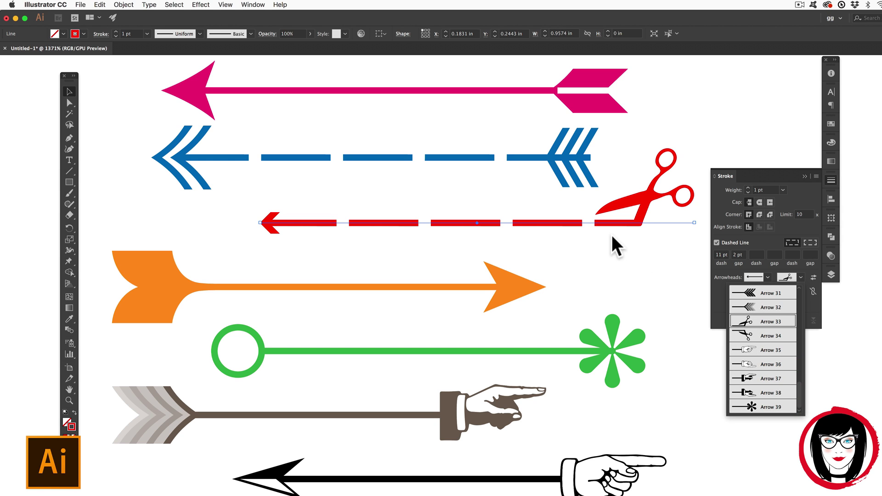
{"action": "left_click", "coordinate": [561, 211]}
{"action": "left_click", "coordinate": [597, 223]}
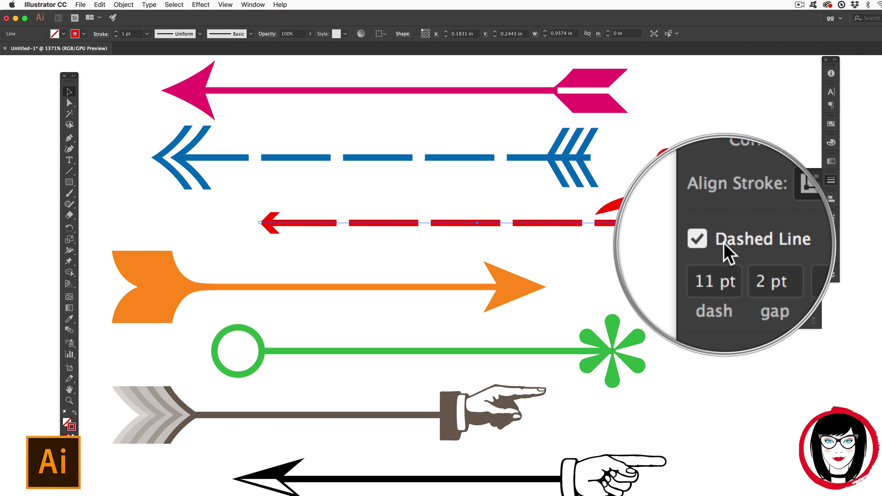
{"action": "left_click", "coordinate": [633, 247]}
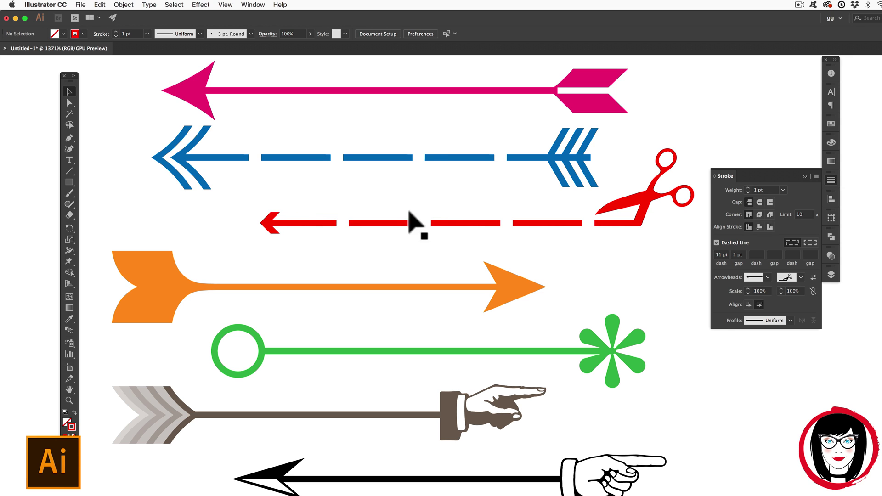
{"action": "left_click", "coordinate": [500, 288]}
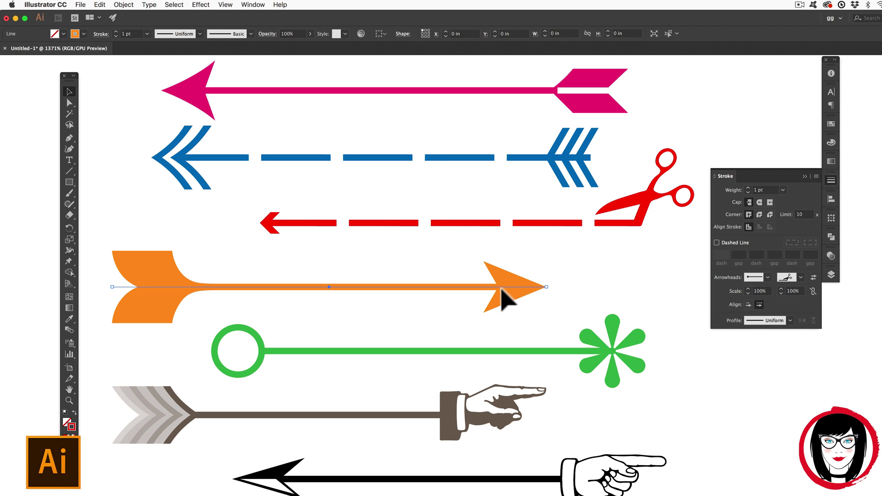
{"action": "left_click", "coordinate": [766, 277]}
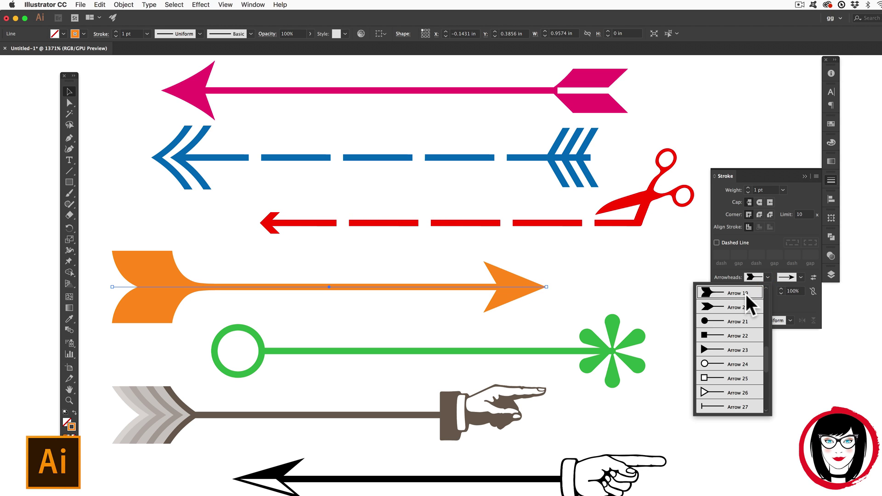
{"action": "left_click", "coordinate": [802, 277]}
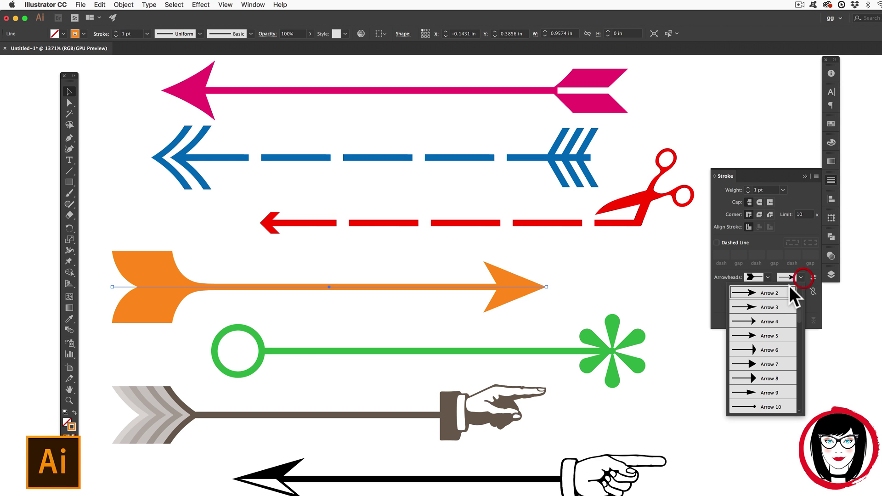
Step: Change the green line's circle start arrowhead to a filled triangle
{"action": "left_click", "coordinate": [670, 291]}
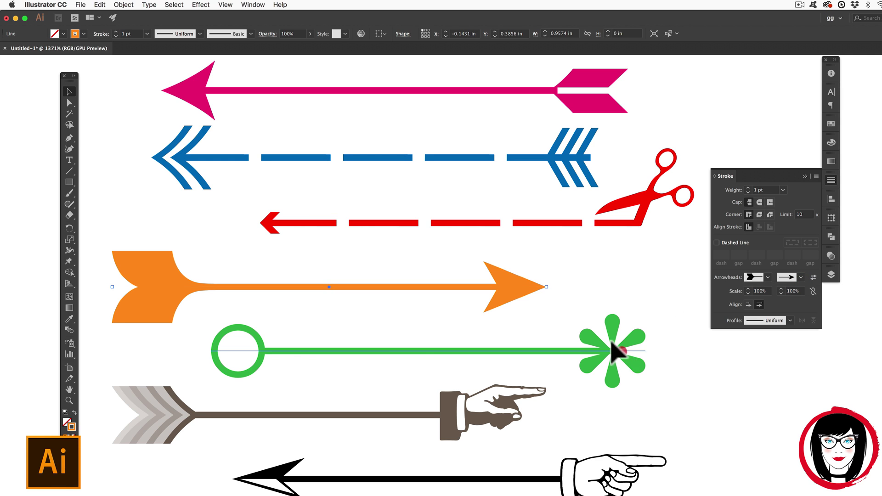
{"action": "left_click", "coordinate": [625, 351]}
{"action": "left_click", "coordinate": [768, 277]}
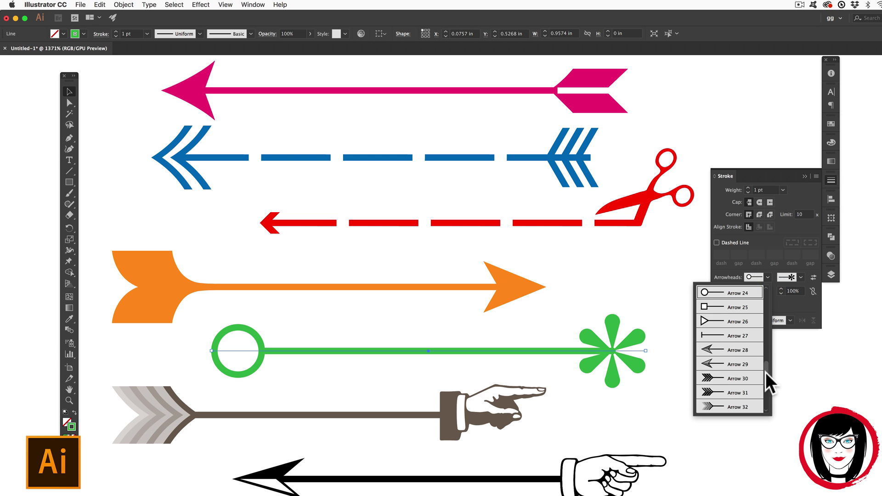
{"action": "mouse_move", "coordinate": [765, 372]}
{"action": "left_mouse_down"}
{"action": "mouse_move", "coordinate": [764, 292]}
{"action": "mouse_move", "coordinate": [759, 366]}
{"action": "left_mouse_up"}
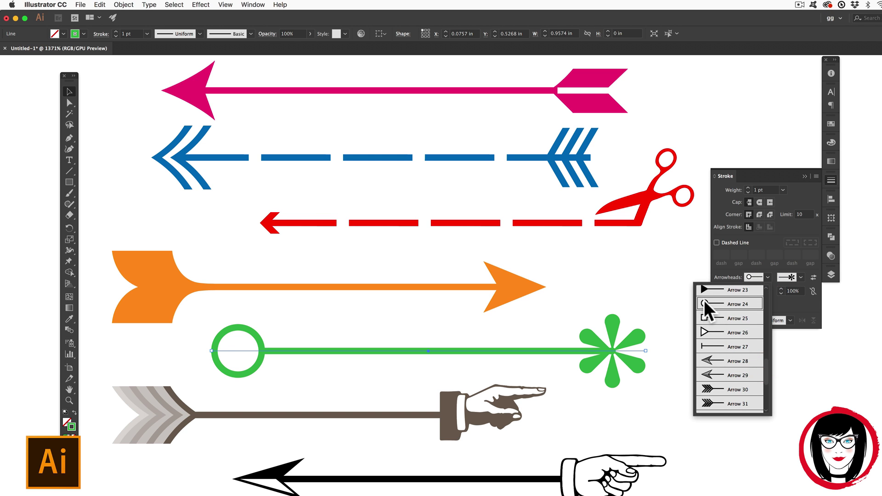
{"action": "left_click", "coordinate": [702, 328]}
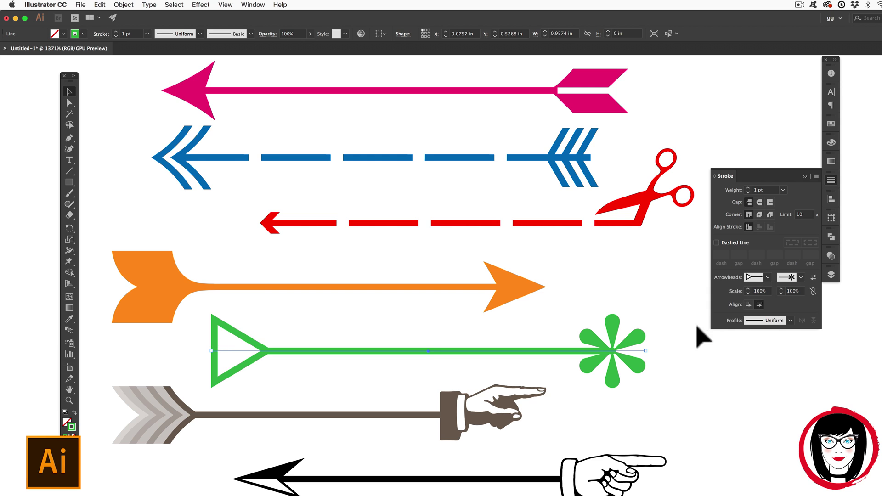
{"action": "left_click", "coordinate": [768, 277]}
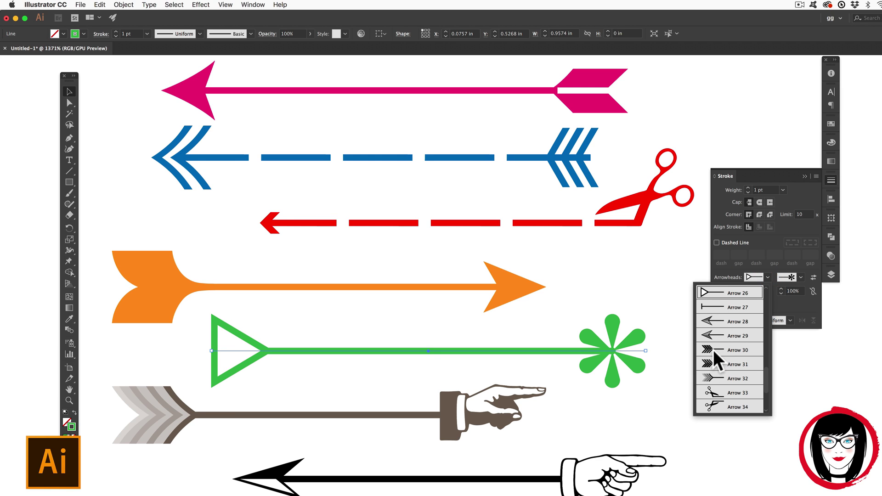
{"action": "left_click", "coordinate": [757, 294]}
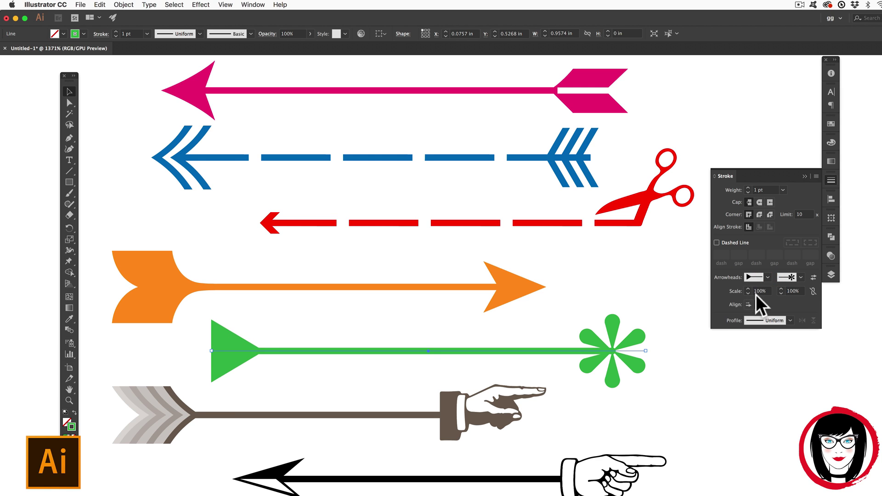
{"action": "left_click", "coordinate": [801, 278]}
{"action": "left_click_drag", "start_coordinate": [804, 347], "coordinate": [804, 392]}
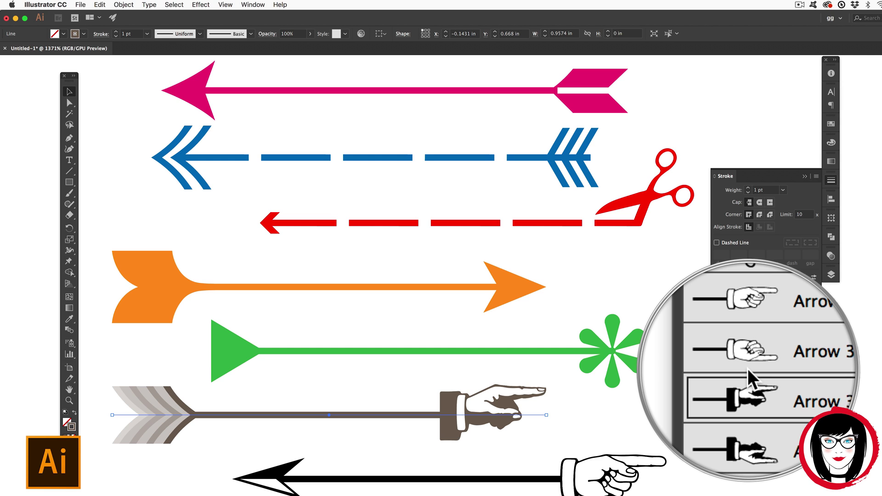
{"action": "left_click", "coordinate": [703, 389]}
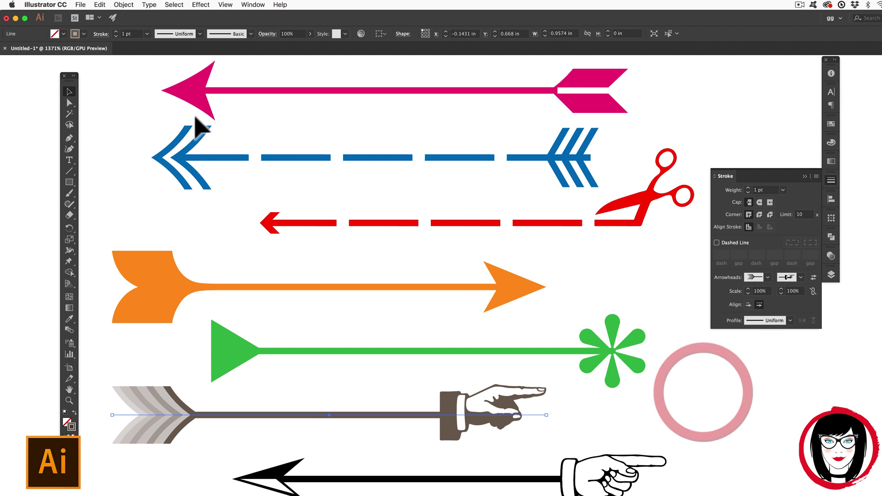
Step: Delete all sample artwork and draw a long horizontal magenta line with arrowheads at both ends
{"action": "key", "text": "super+a"}
{"action": "key", "text": "Delete"}
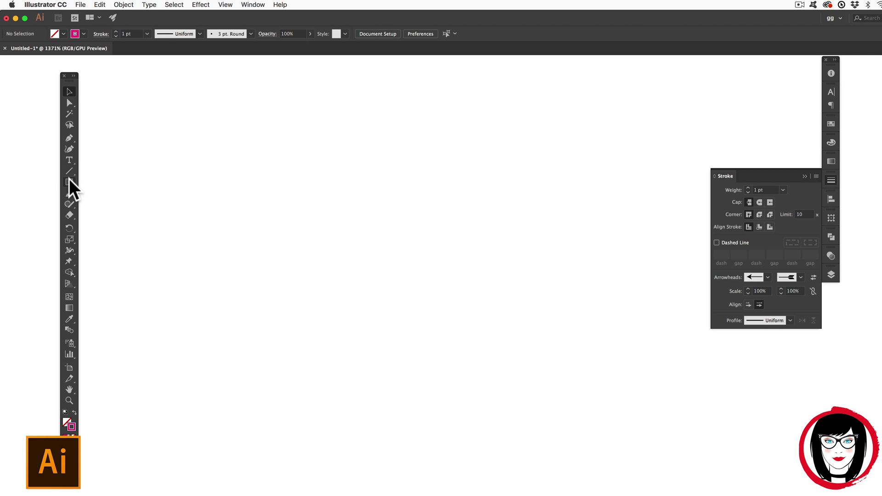
{"action": "left_click", "coordinate": [71, 170]}
{"action": "left_click_drag", "start_coordinate": [174, 131], "coordinate": [599, 144]}
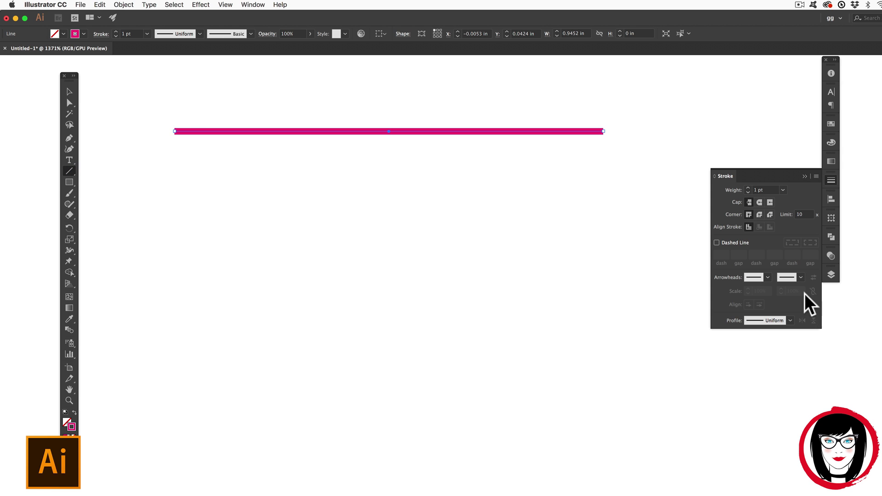
{"action": "left_click", "coordinate": [767, 277]}
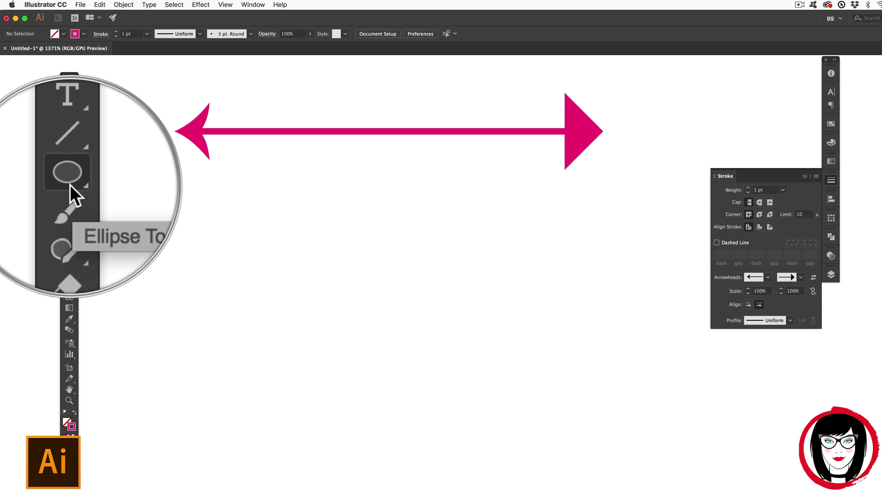
Step: Draw a circle and move it up and left beneath the double-headed arrow
{"action": "left_click_drag", "start_coordinate": [70, 186], "coordinate": [107, 204]}
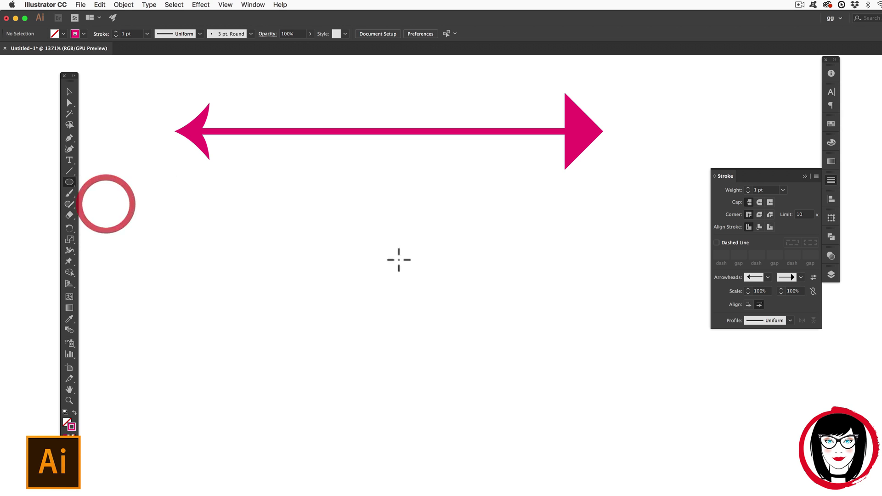
{"action": "left_click_drag", "start_coordinate": [346, 255], "coordinate": [584, 393]}
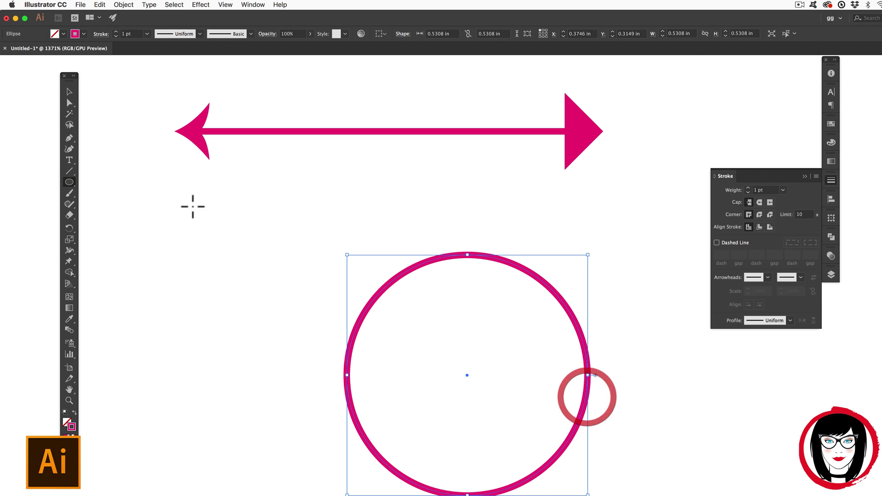
{"action": "left_click", "coordinate": [69, 92]}
{"action": "left_click", "coordinate": [455, 365]}
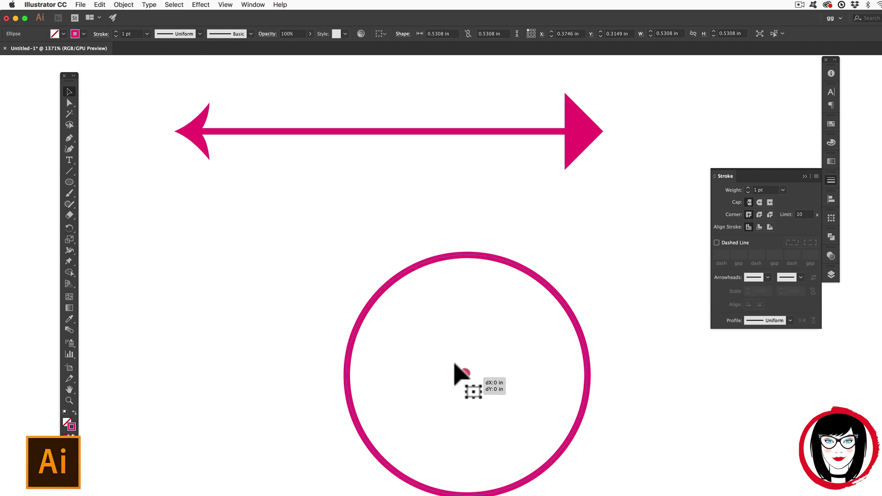
{"action": "left_click_drag", "start_coordinate": [455, 365], "coordinate": [374, 301]}
Step: Make the circle's stroke dashed (5 pt dash, 2 pt gap) with a chevron arrowhead
{"action": "left_click", "coordinate": [716, 243]}
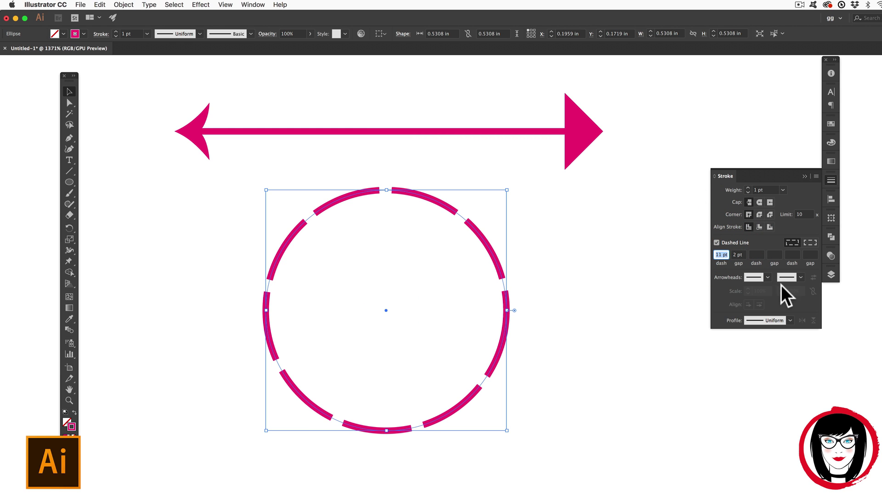
{"action": "left_click", "coordinate": [768, 277]}
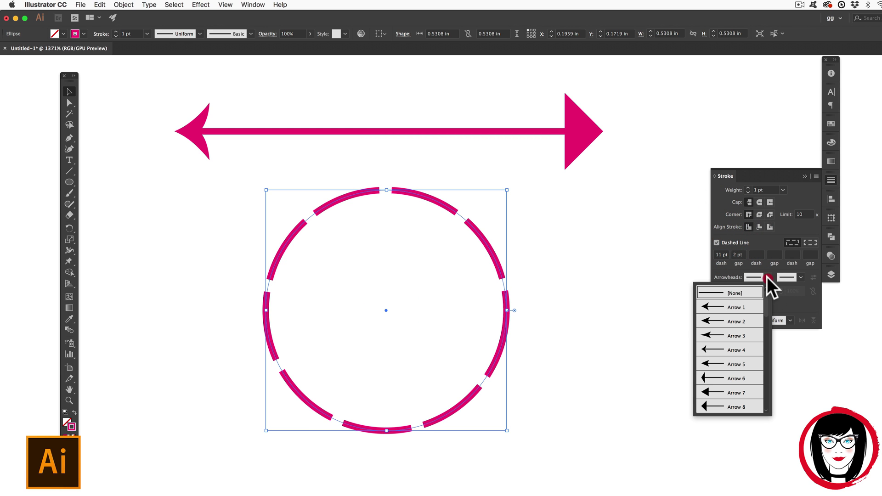
{"action": "left_click", "coordinate": [739, 363]}
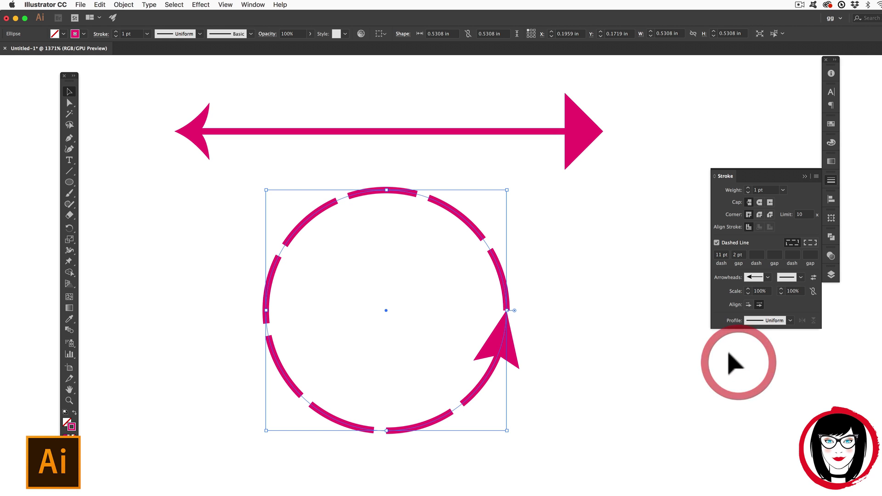
{"action": "left_click", "coordinate": [636, 354]}
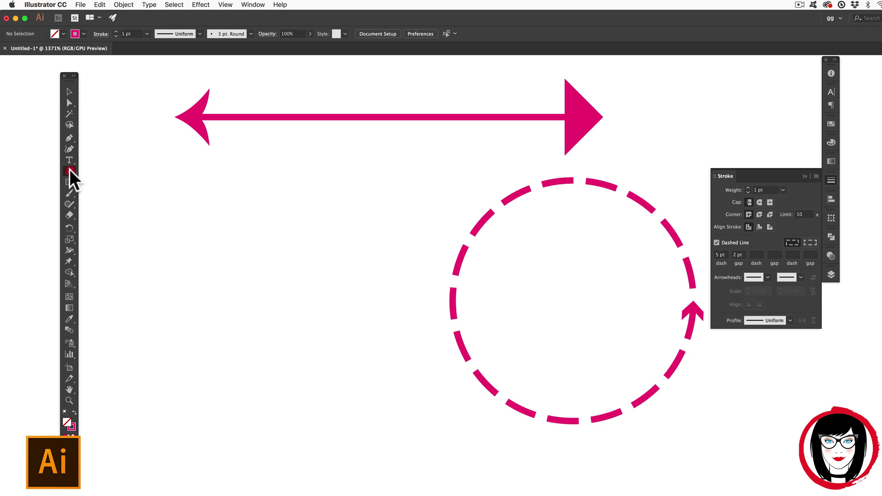
Step: Draw an arc on the left with the Arc tool and give it an Arrow 8 start arrowhead
{"action": "left_click", "coordinate": [70, 170]}
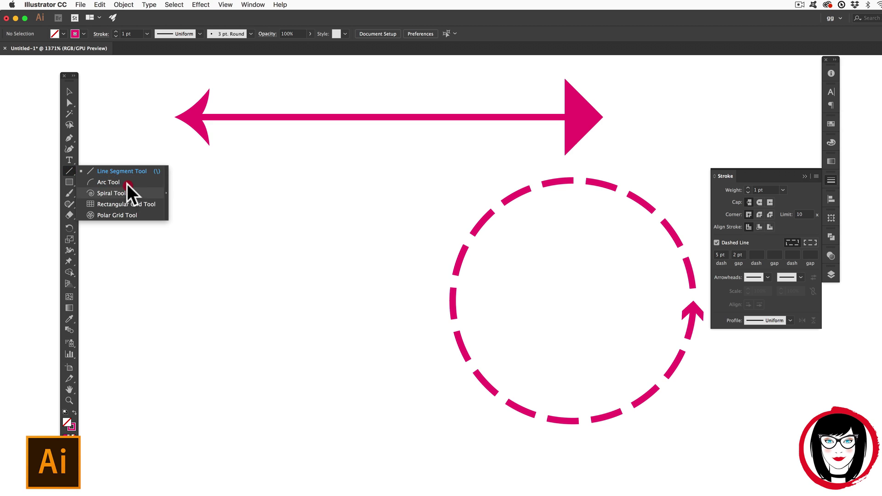
{"action": "left_click", "coordinate": [127, 183]}
{"action": "left_click_drag", "start_coordinate": [134, 189], "coordinate": [355, 412]}
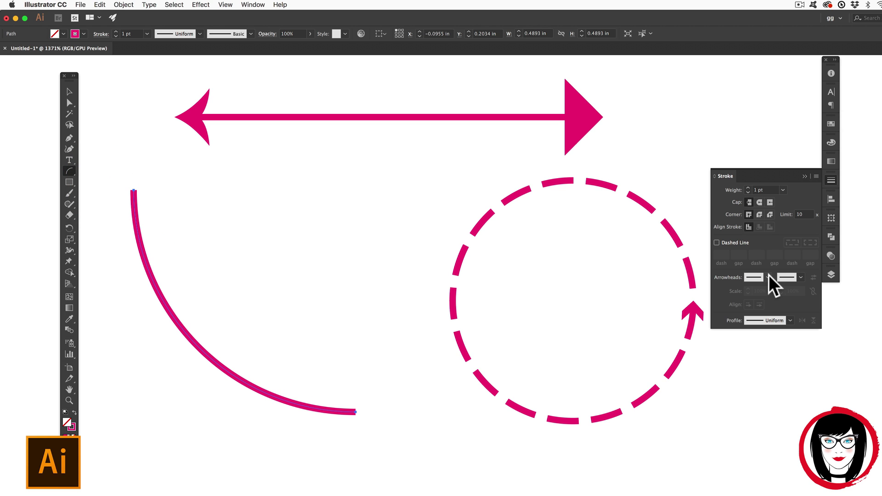
{"action": "left_click", "coordinate": [768, 277]}
{"action": "left_click", "coordinate": [731, 405]}
{"action": "left_click", "coordinate": [69, 92]}
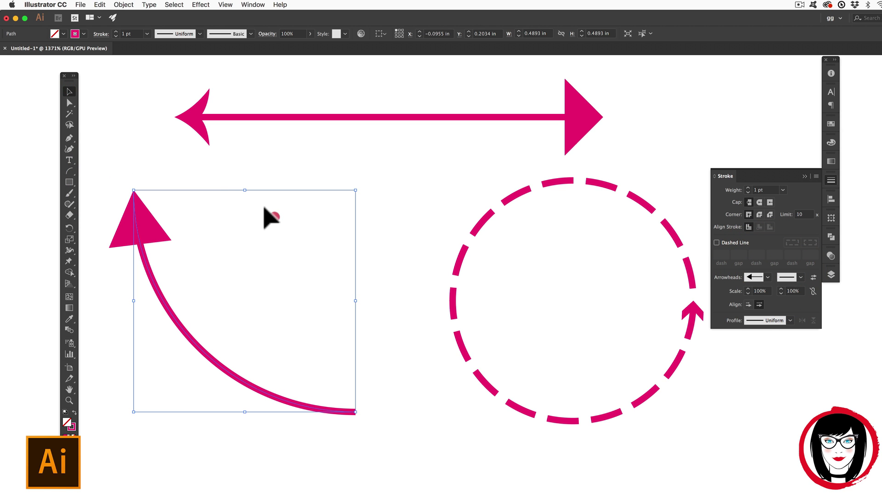
{"action": "left_click", "coordinate": [270, 214]}
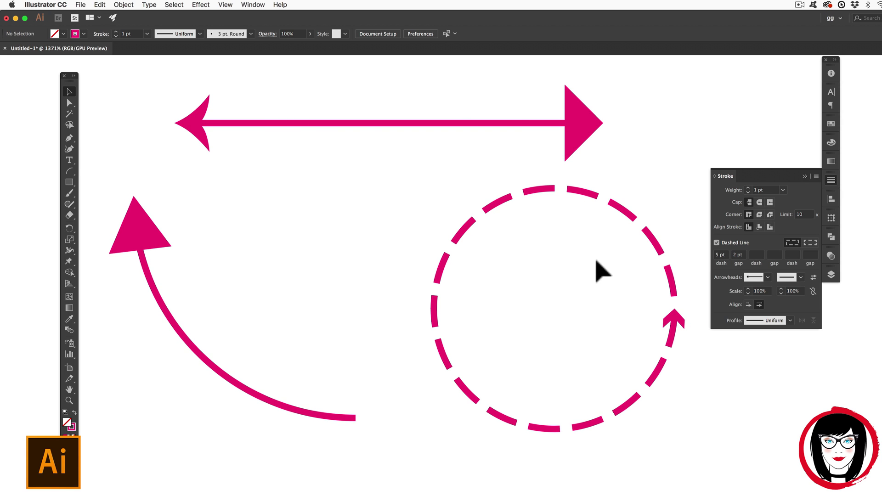
{"action": "left_click", "coordinate": [394, 156]}
{"action": "left_click", "coordinate": [307, 280]}
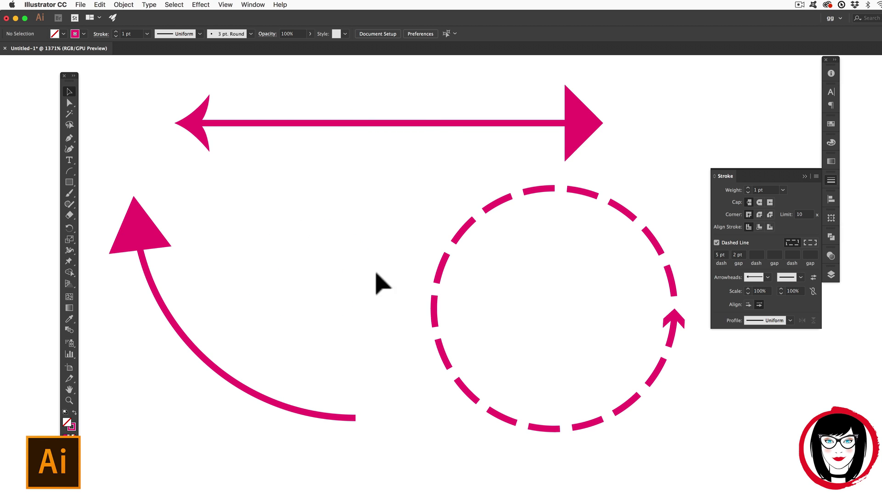
{"action": "left_click", "coordinate": [546, 288]}
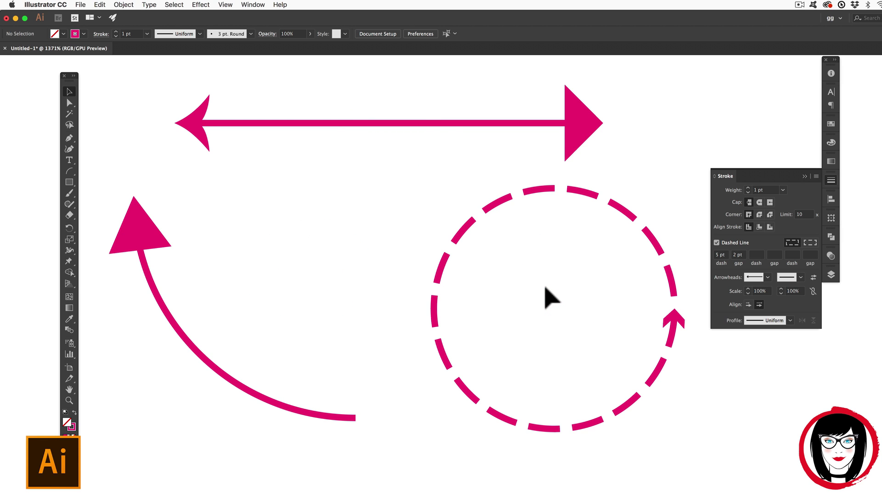